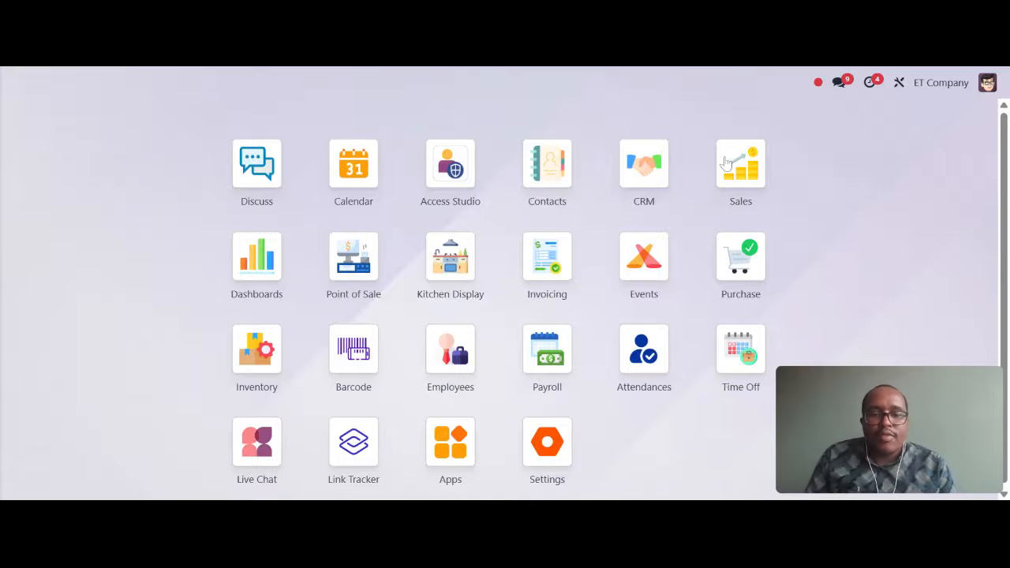
Step: Create a new sales quotation and select the customer under the Default Pricing (ETB) pricelist
click(738, 169)
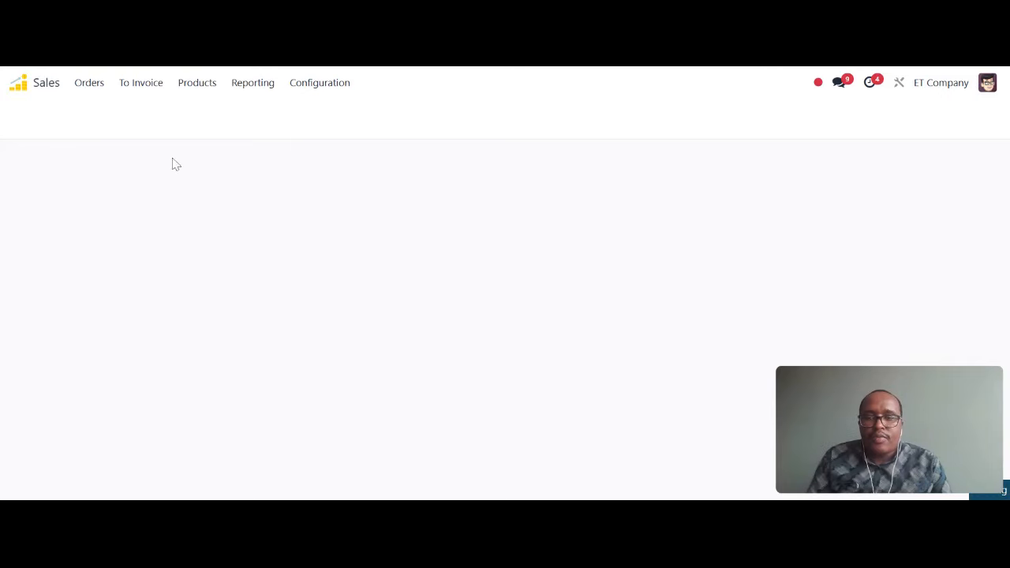
click(35, 123)
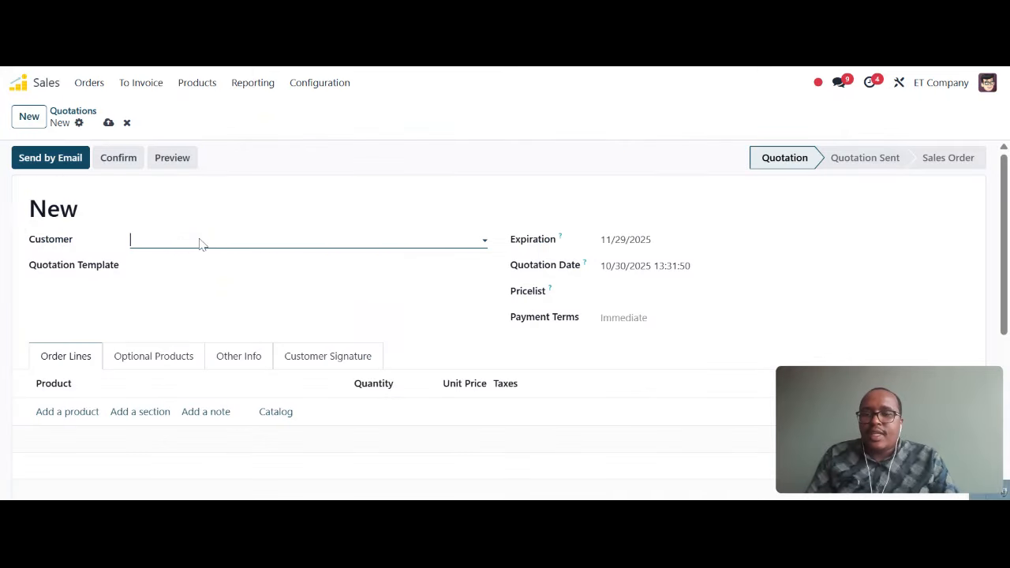
click(198, 244)
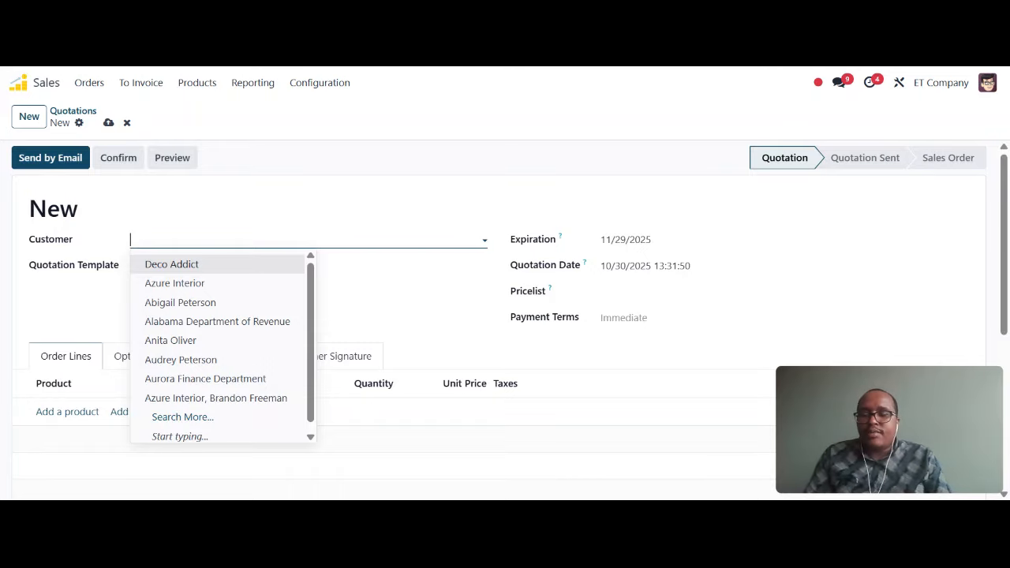
click(192, 342)
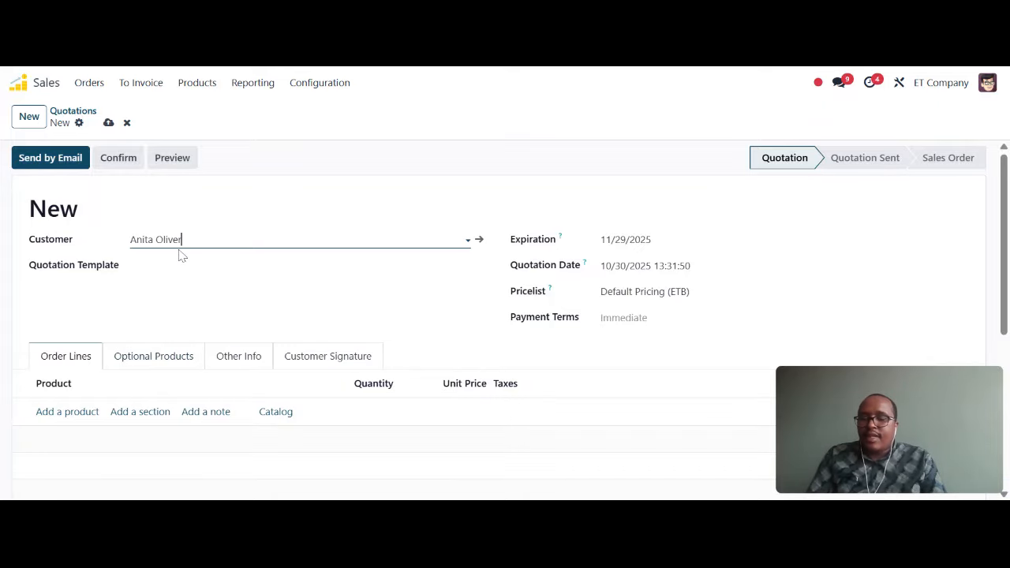
key(BackSpace)
key(BackSpace)
key(BackSpace)
key(BackSpace)
key(BackSpace)
key(BackSpace)
key(BackSpace)
key(BackSpace)
key(BackSpace)
key(BackSpace)
key(BackSpace)
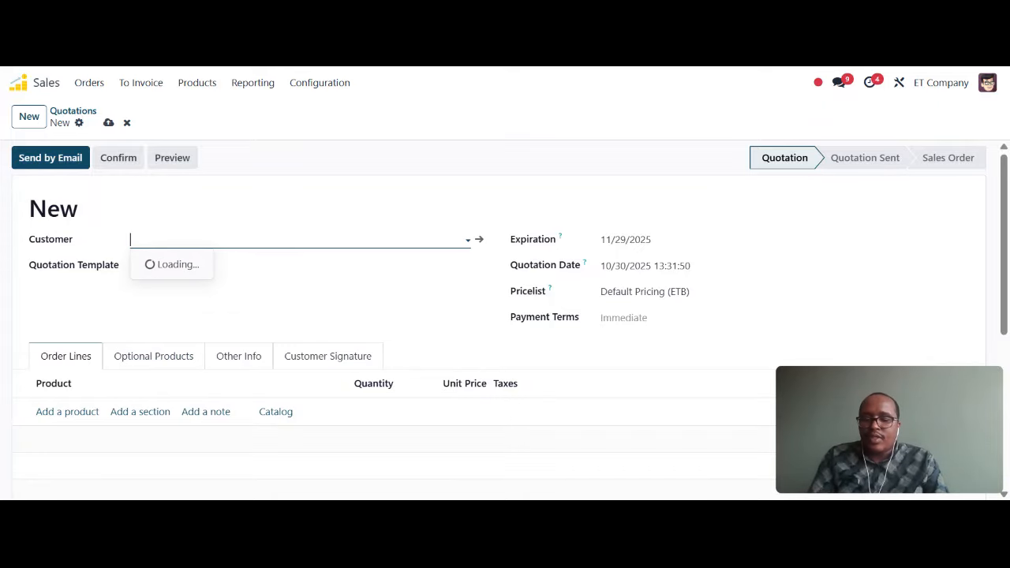
text(ha)
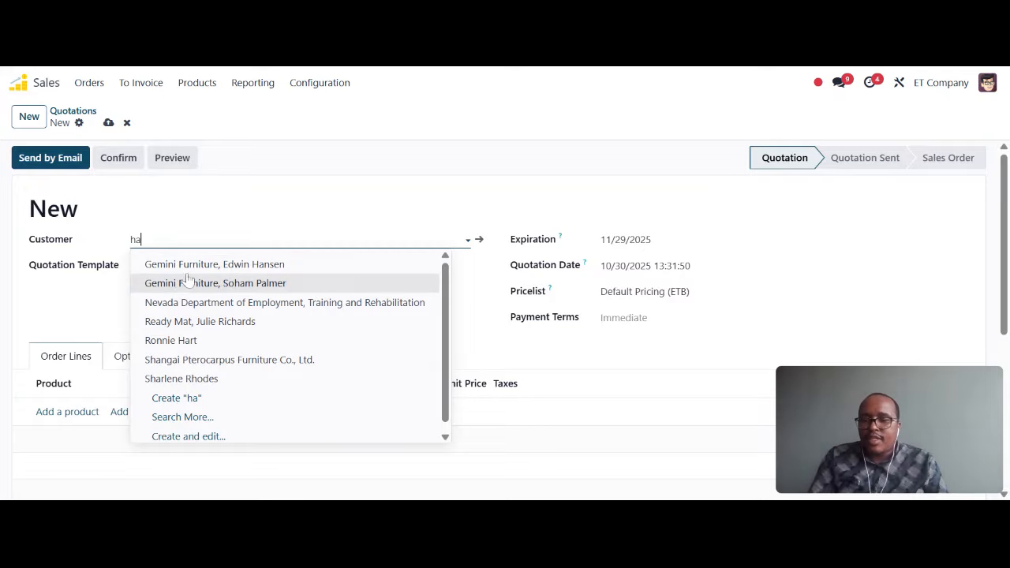
text(sad)
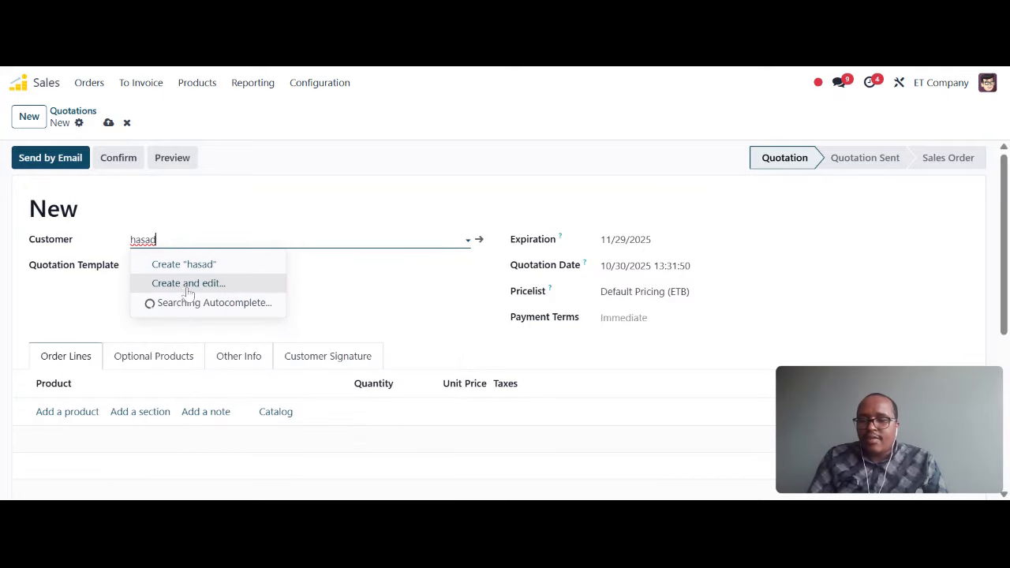
key(BackSpace)
key(BackSpace)
key(BackSpace)
key(BackSpace)
key(BackSpace)
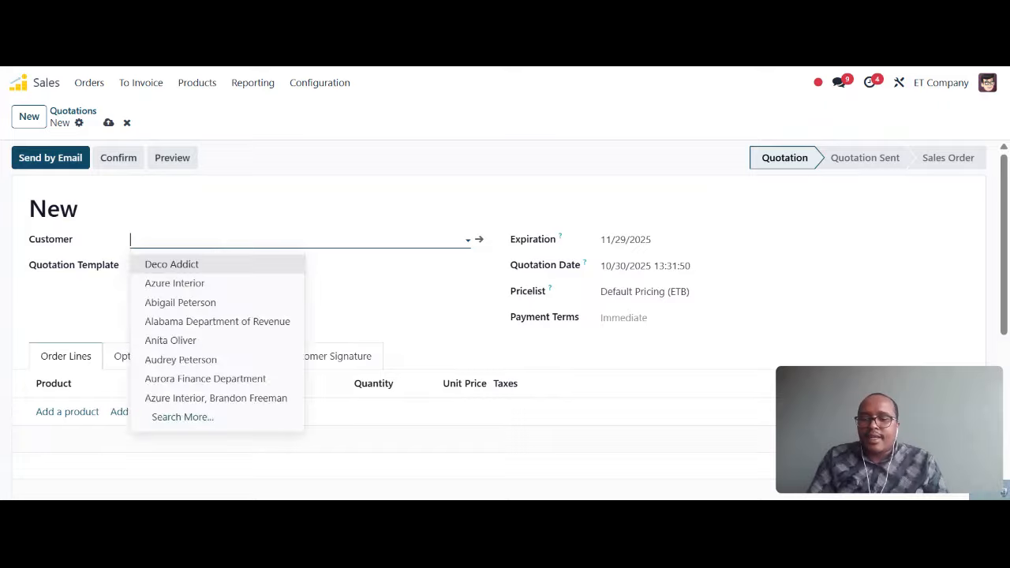
click(172, 341)
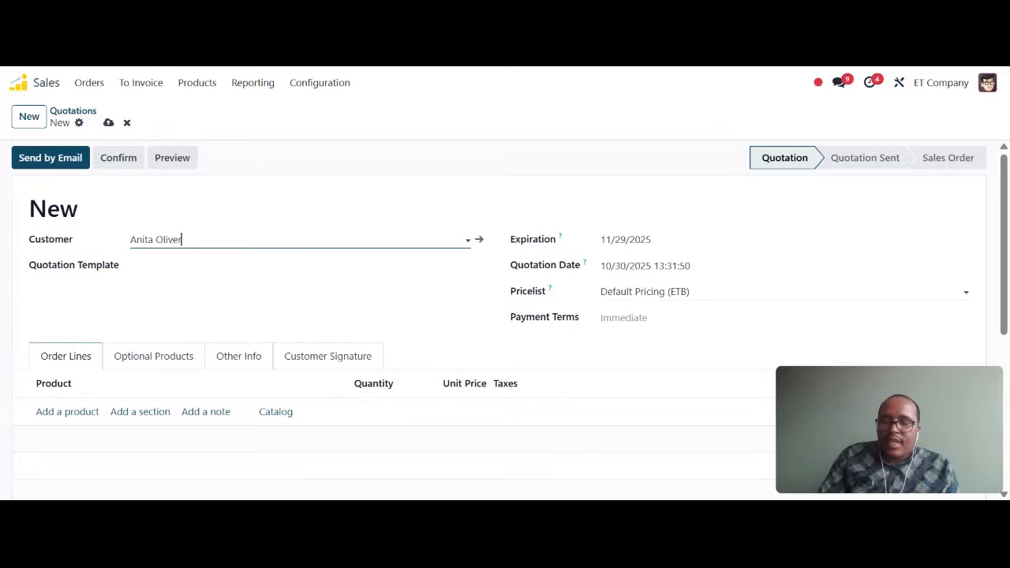
Step: Keep expiration date 11/29/2025 and add one [E-COM11] Cabinet with Doors at 2,500.00
click(614, 240)
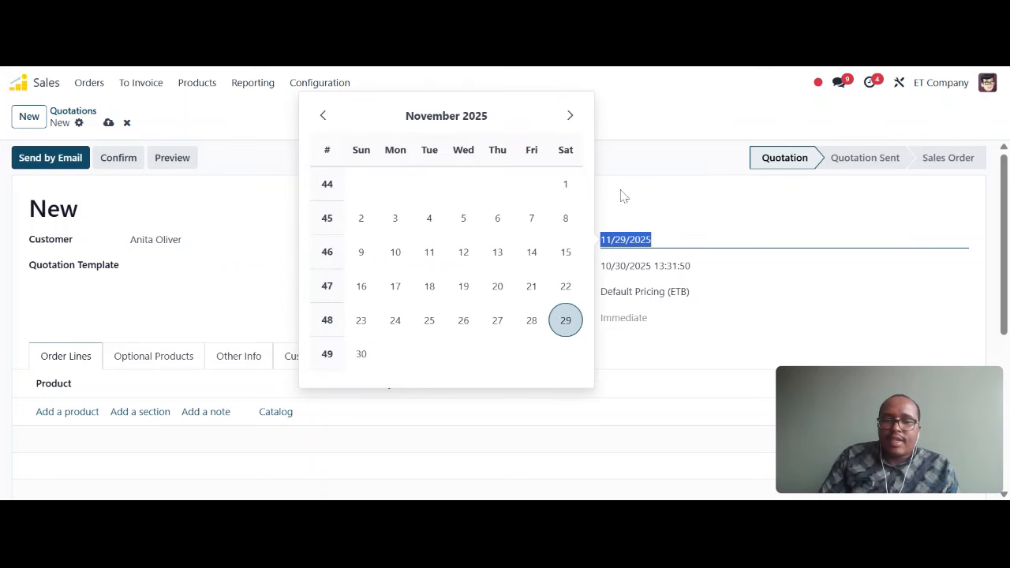
click(658, 207)
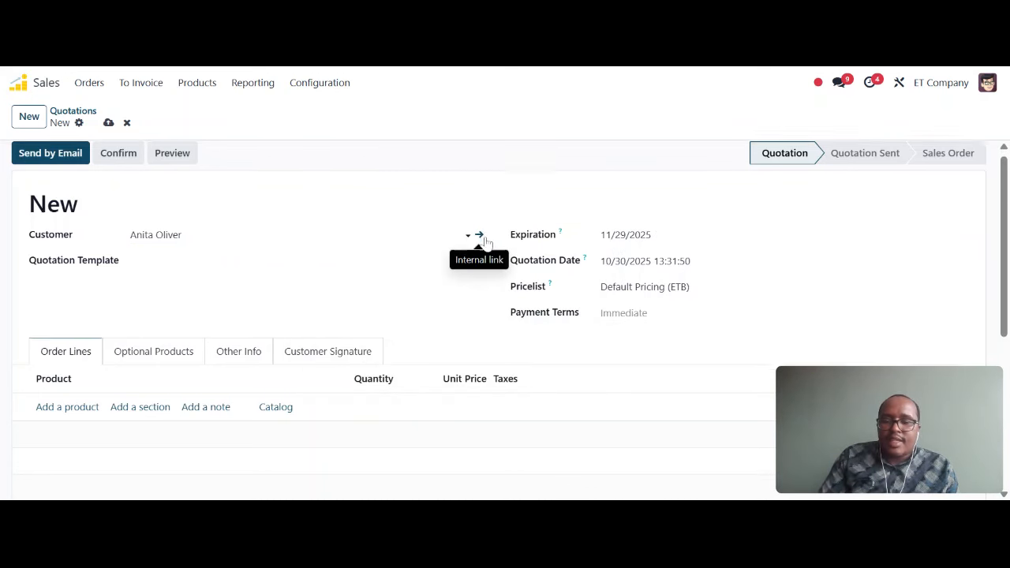
scroll(212, 242, down, 3)
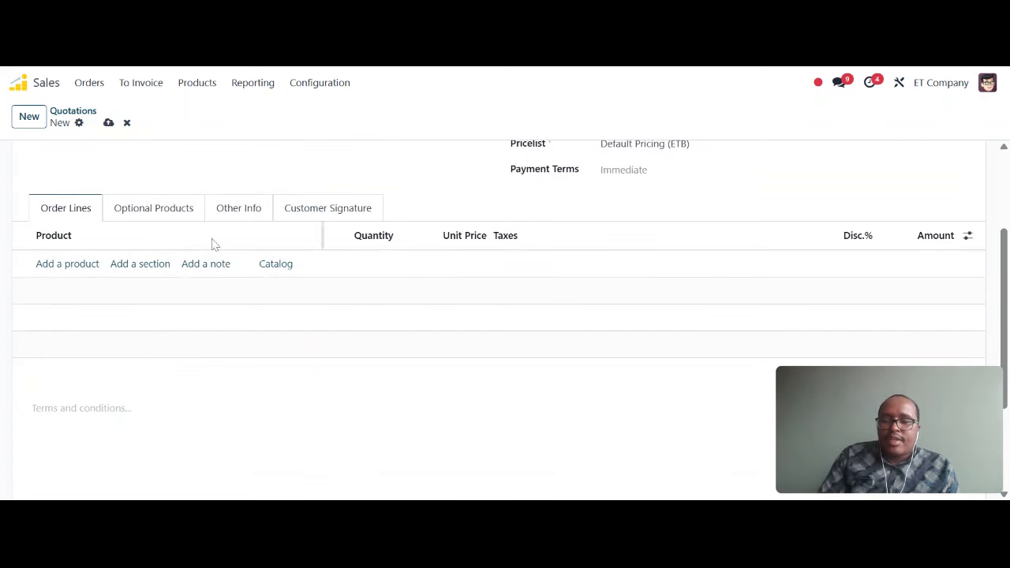
click(63, 265)
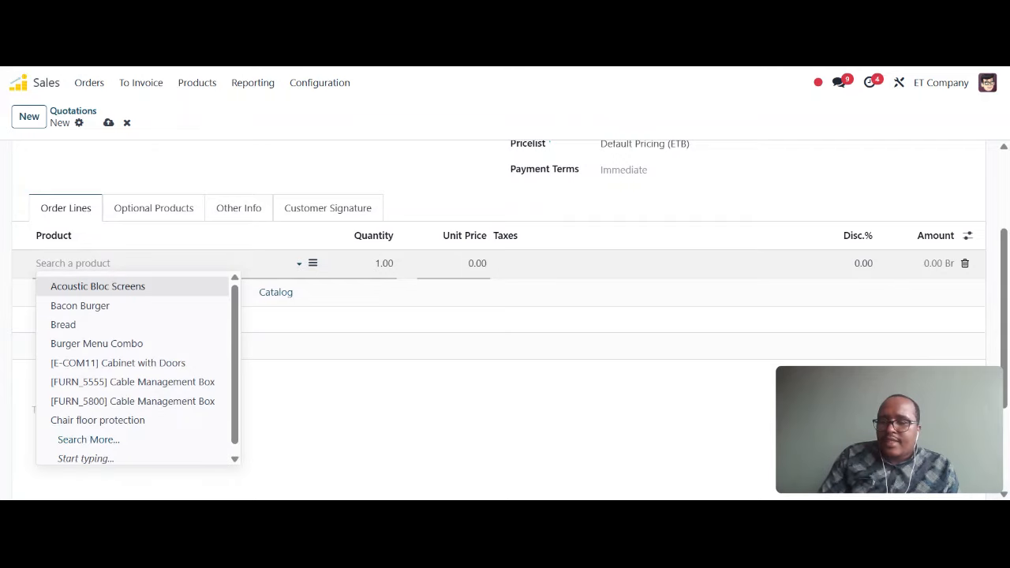
click(118, 363)
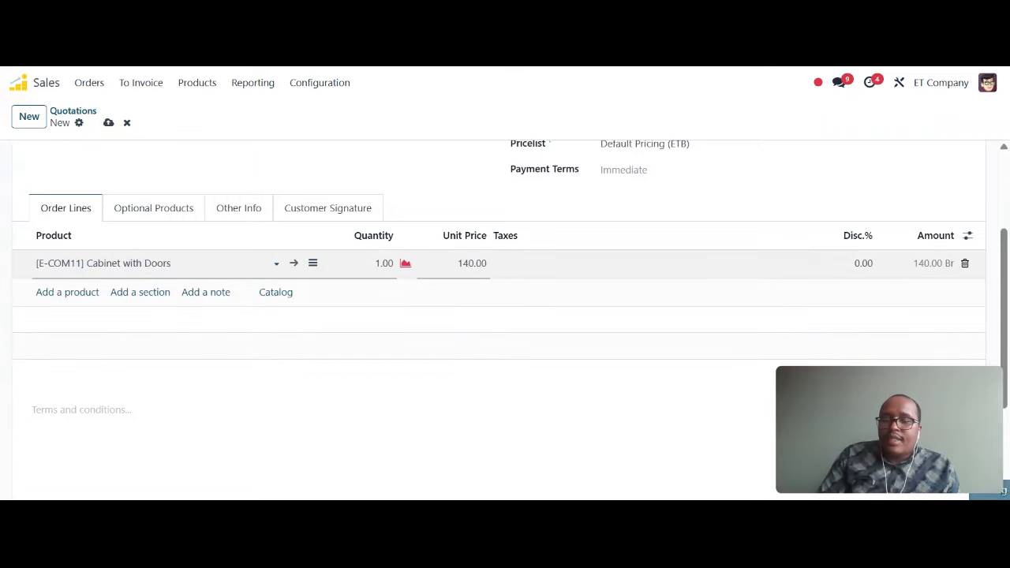
click(472, 263)
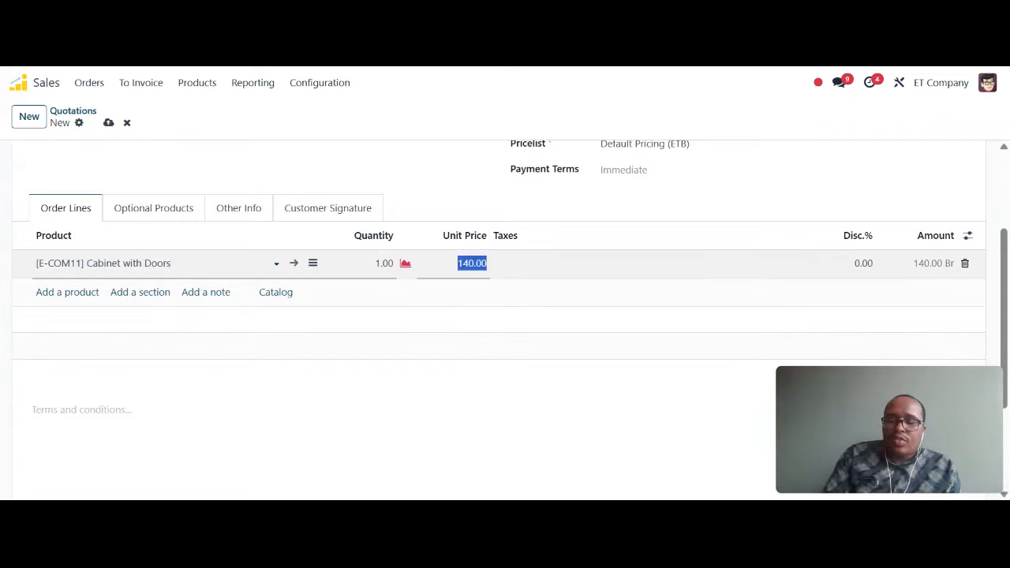
text(2500)
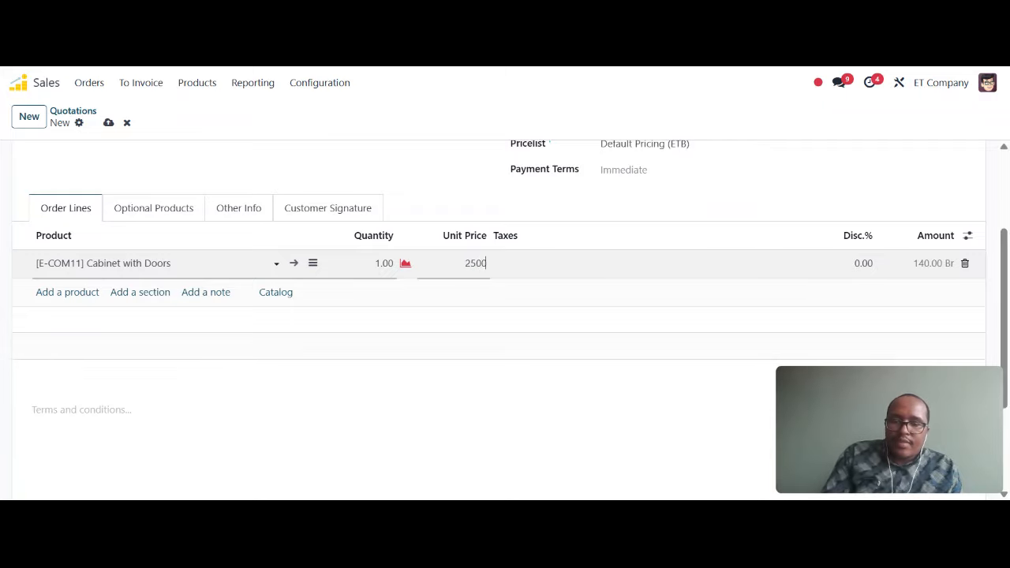
click(486, 321)
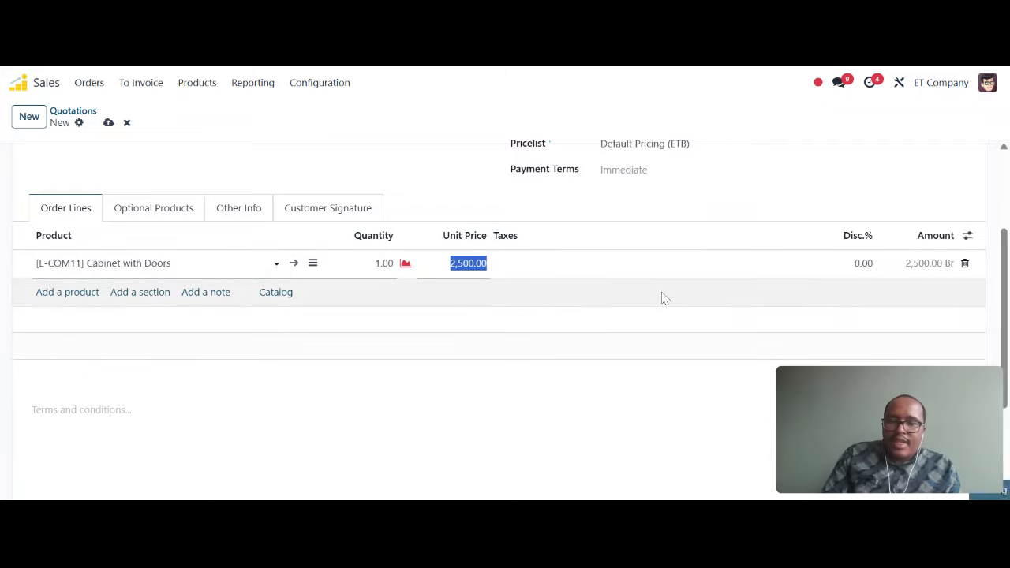
Step: Leave the cabinet line without a discount, keeping the total at 2,500.00 Br
click(862, 275)
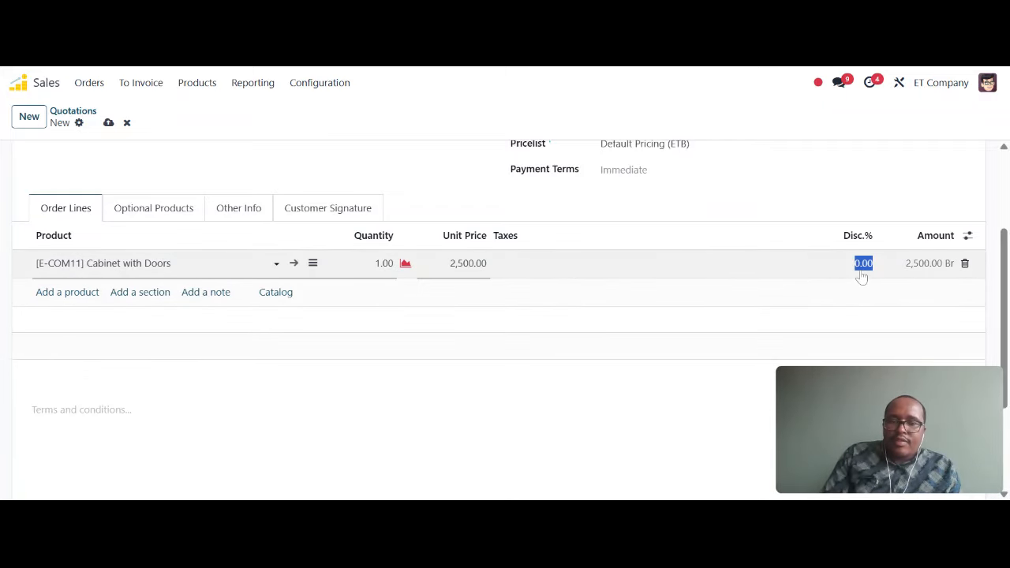
scroll(862, 277, down, 1)
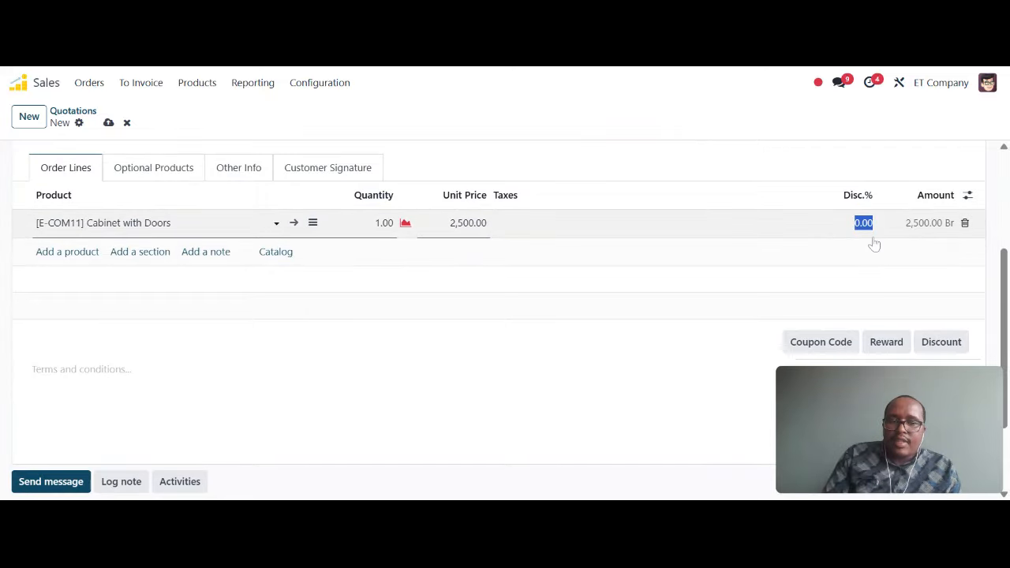
click(729, 318)
scroll(729, 318, down, 3)
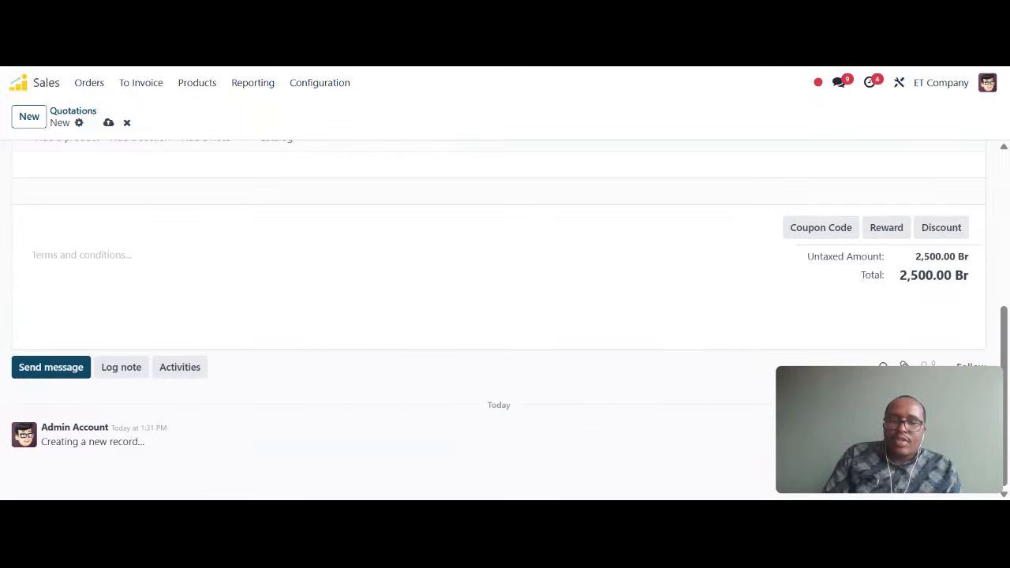
scroll(755, 302, up, 5)
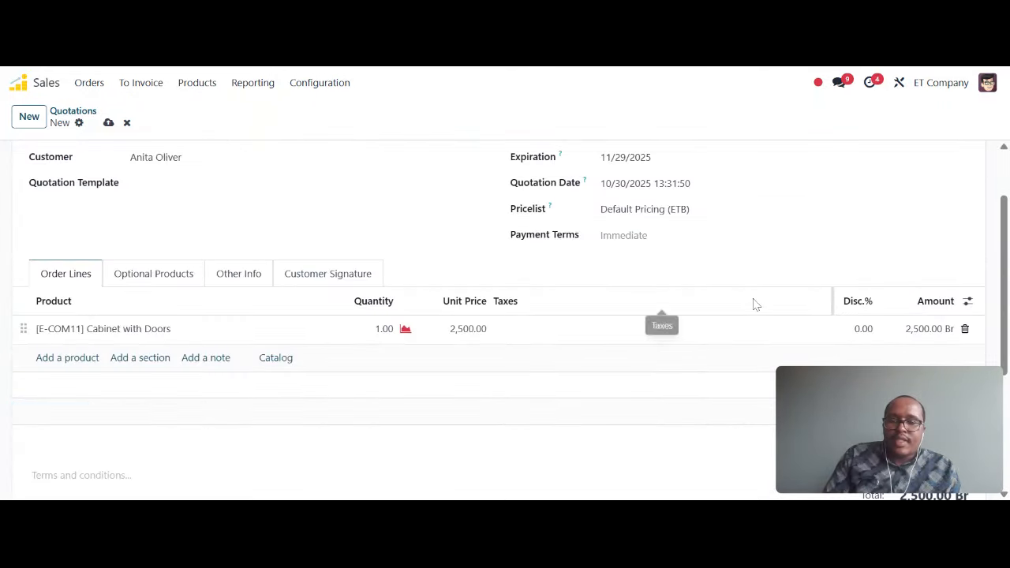
scroll(322, 256, up, 2)
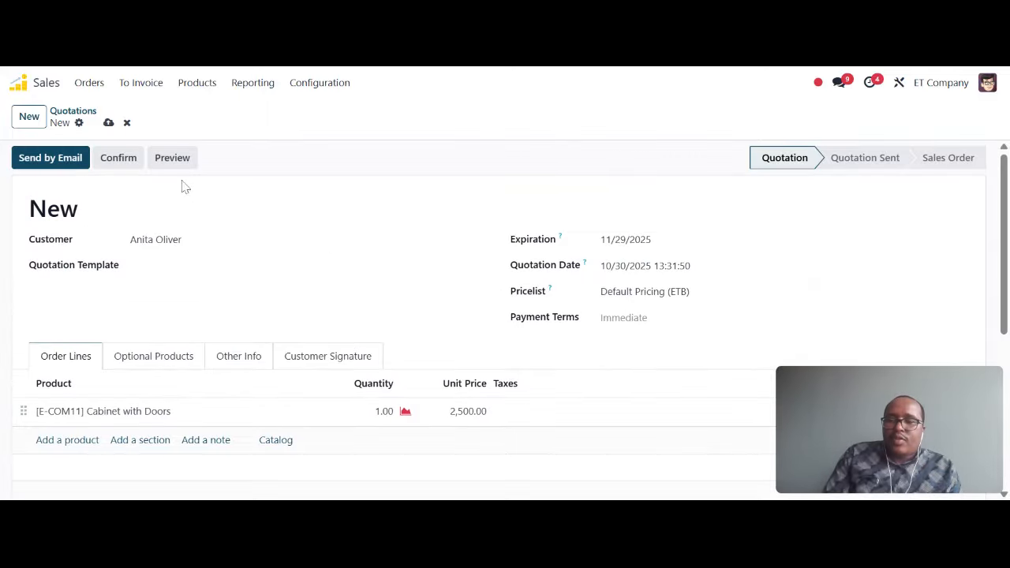
Step: Save the quotation as S00045 and confirm it as a sales order
click(108, 124)
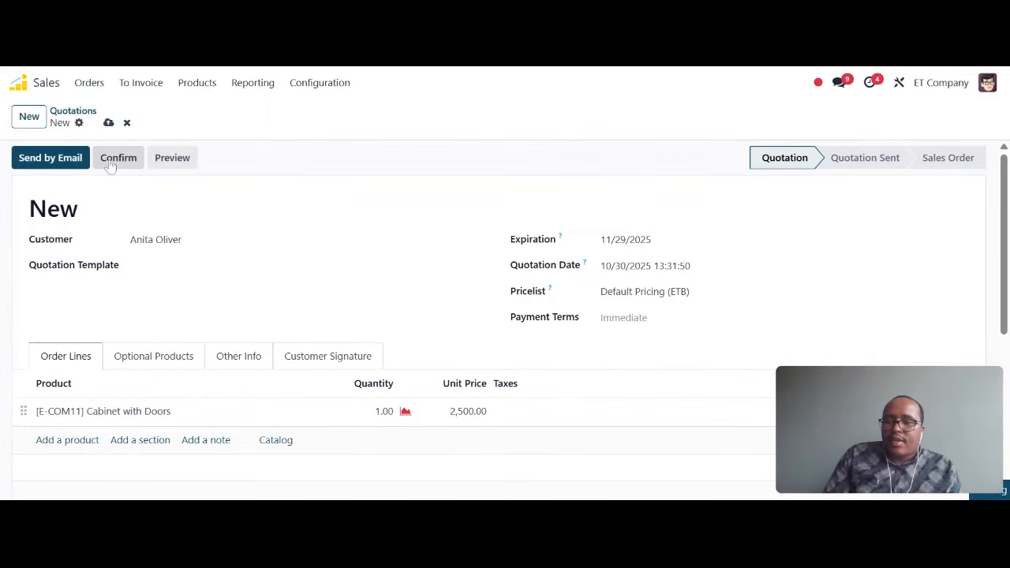
click(112, 162)
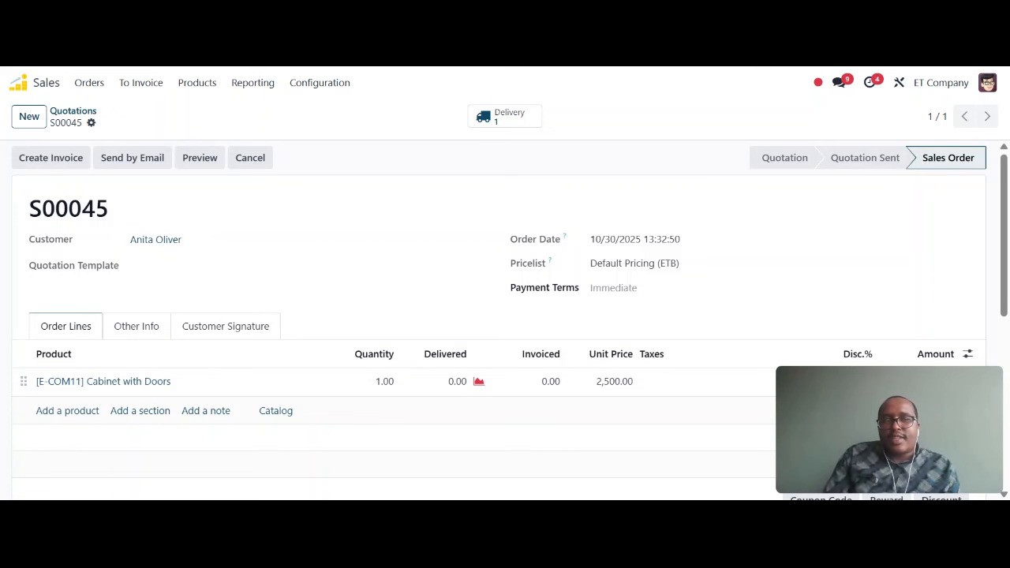
Step: Resume selling in the Electronic Shop session of the Point of Sale app
click(18, 82)
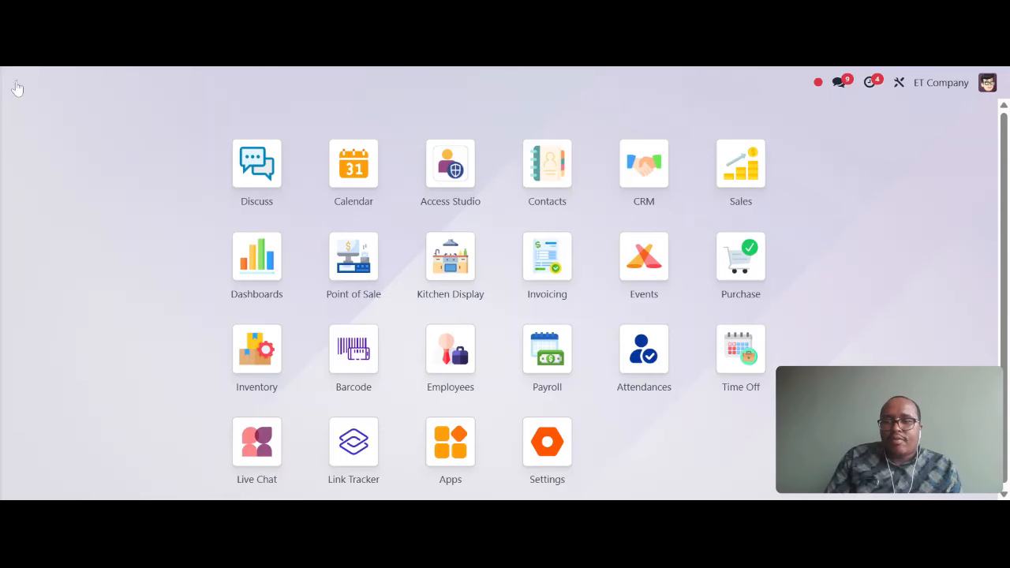
click(353, 256)
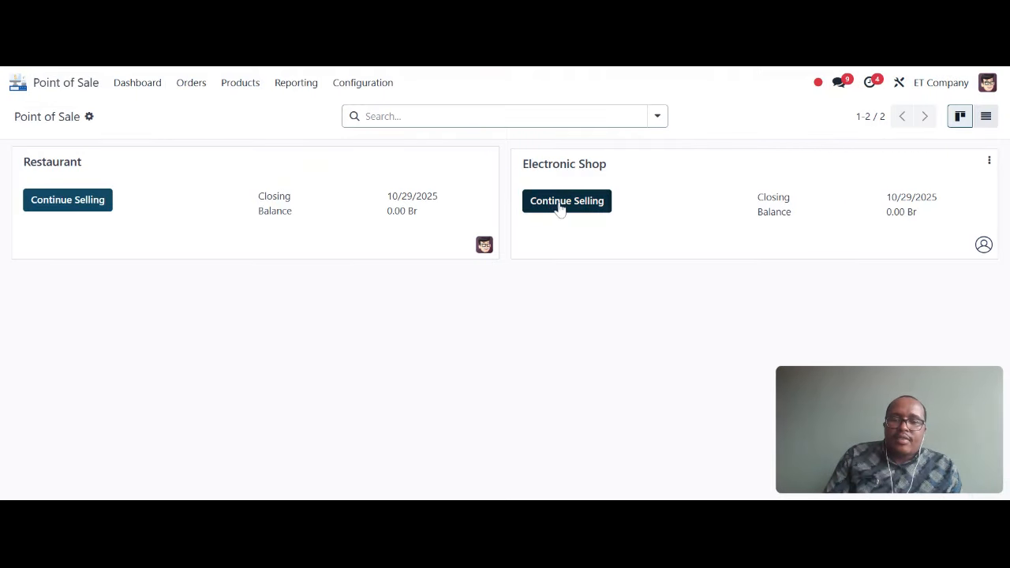
click(559, 204)
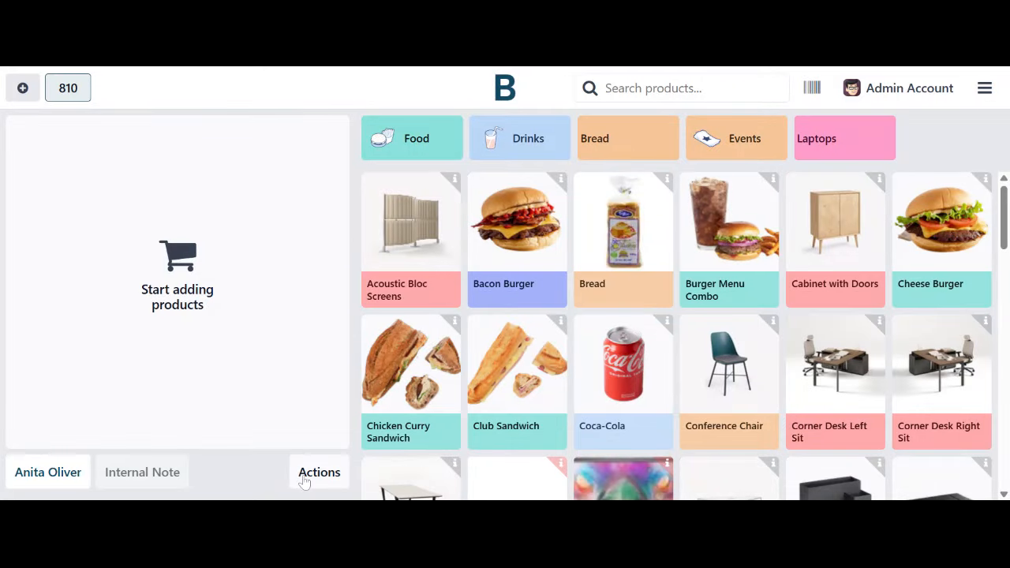
Step: Load sales order S00045 into the register from Actions > Quotation/Order
click(305, 479)
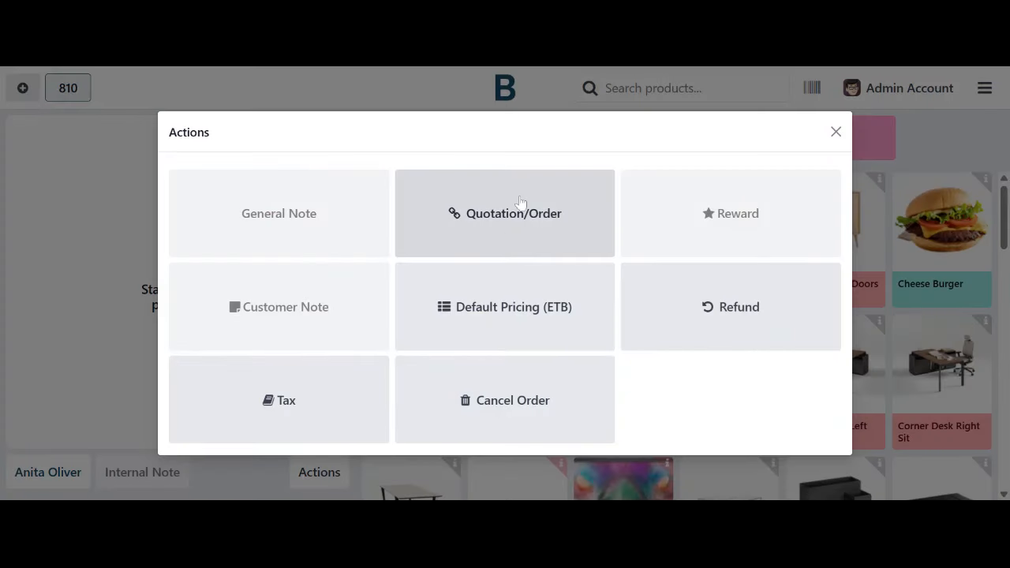
click(494, 232)
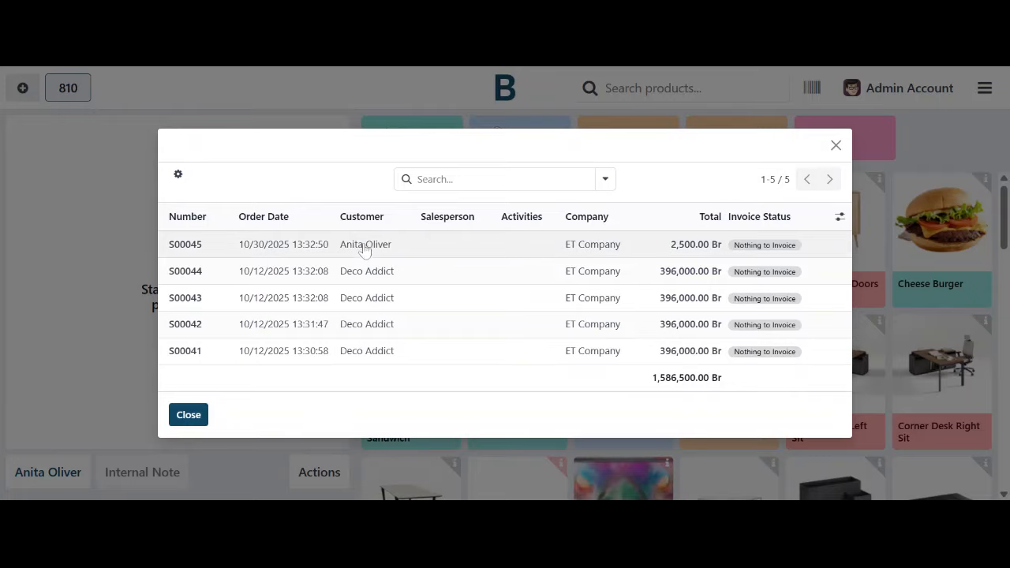
click(179, 251)
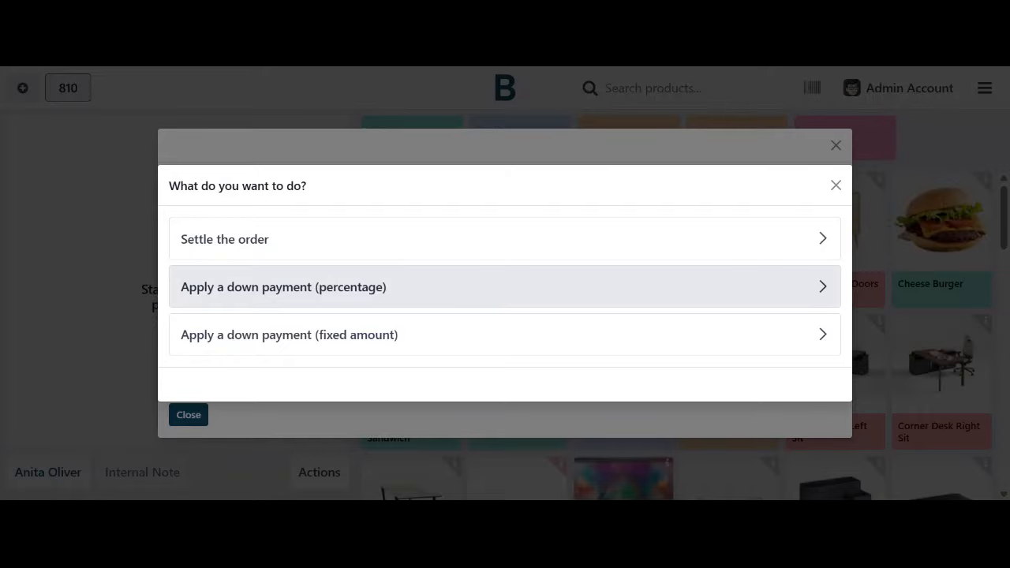
Step: Apply a 30% percentage down payment on S00045, giving a 750.00 Br line
click(267, 299)
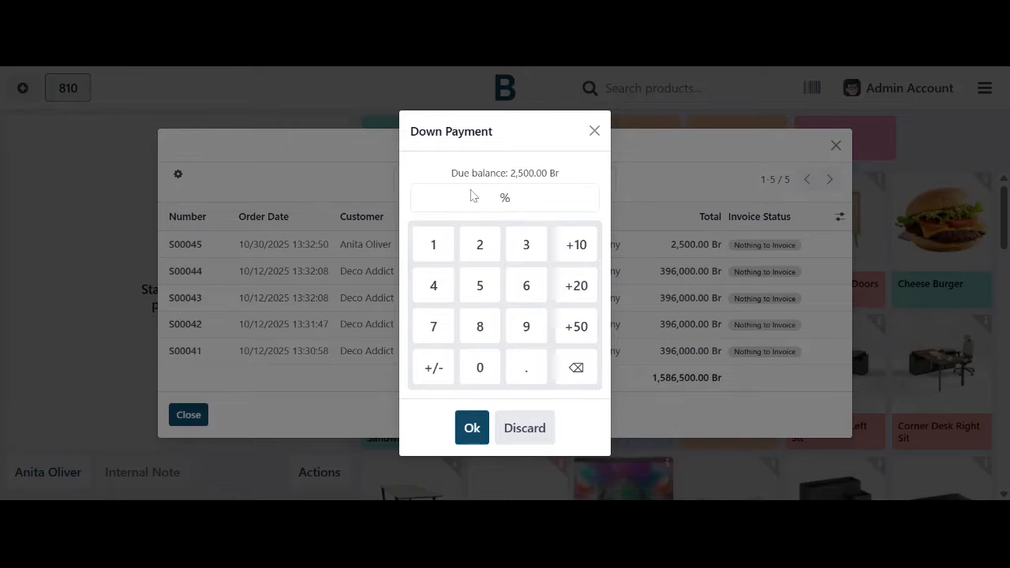
click(529, 246)
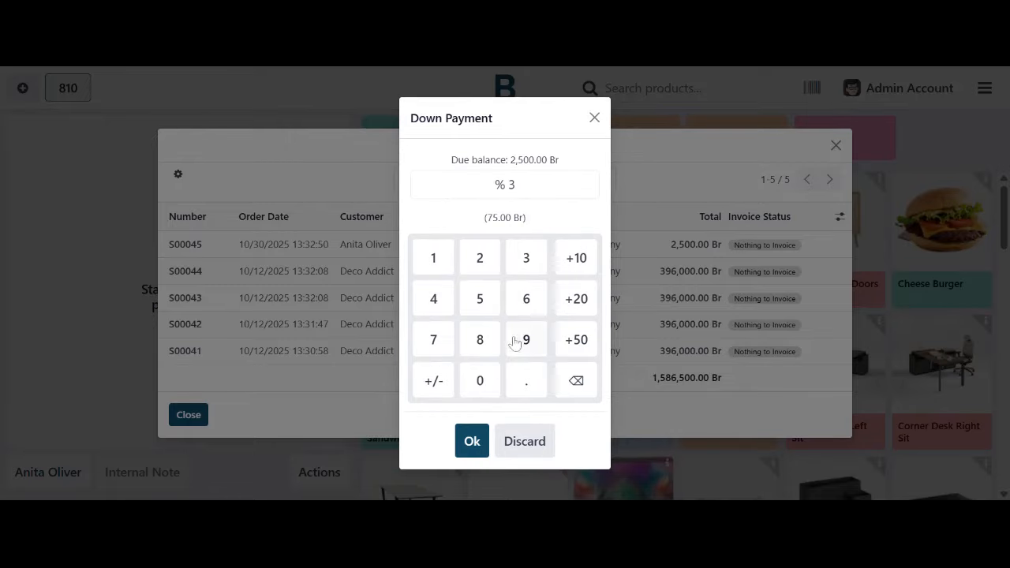
click(474, 389)
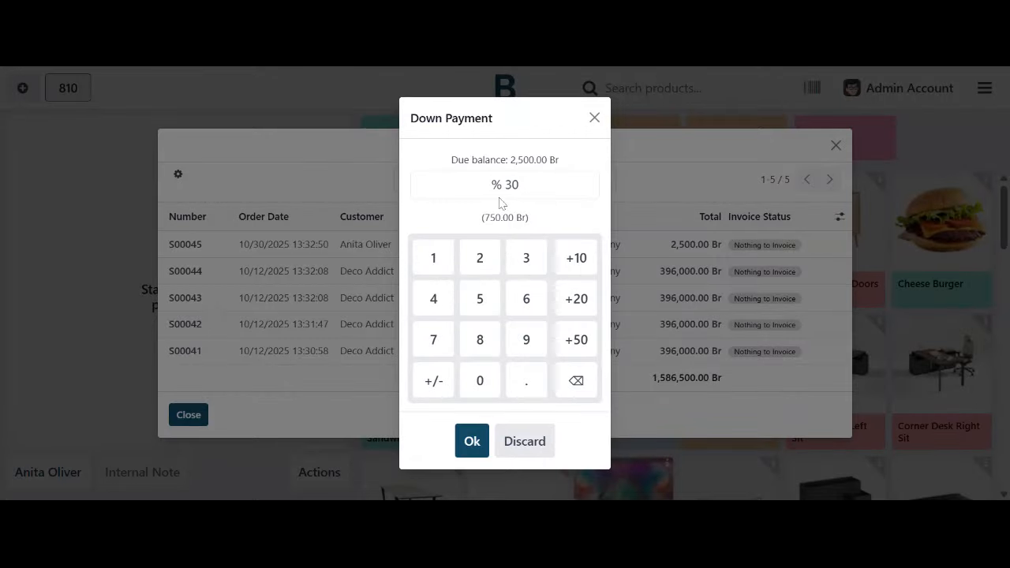
click(464, 443)
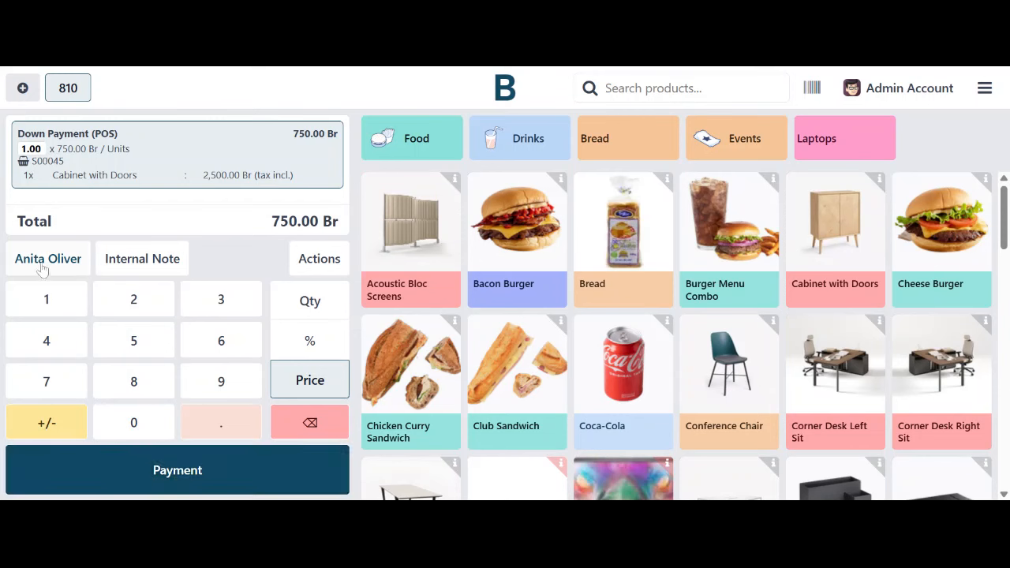
Step: Pay the 750.00 Br down payment with Cash electronic shop, validate, and begin a new order
click(147, 468)
click(149, 147)
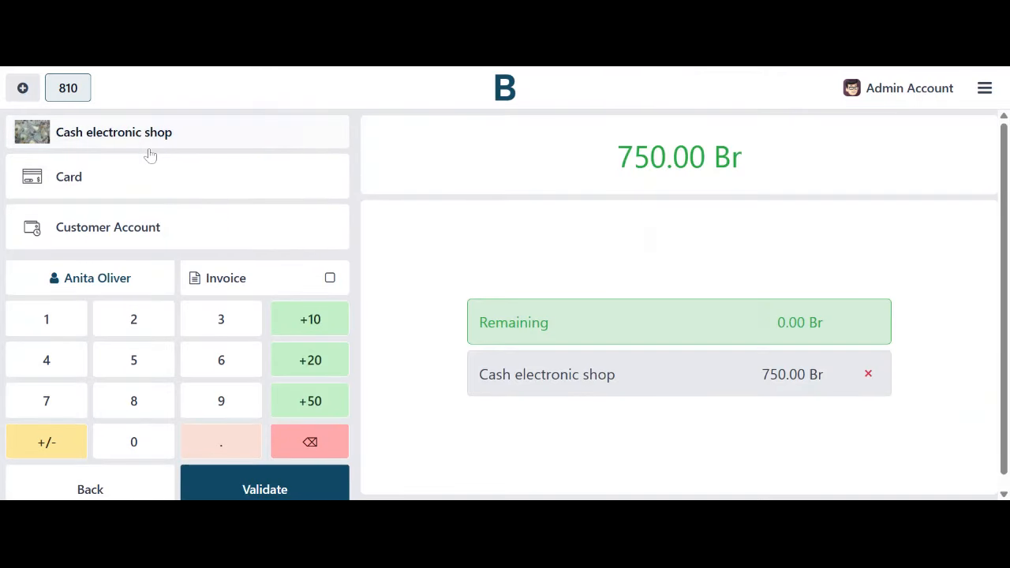
click(247, 489)
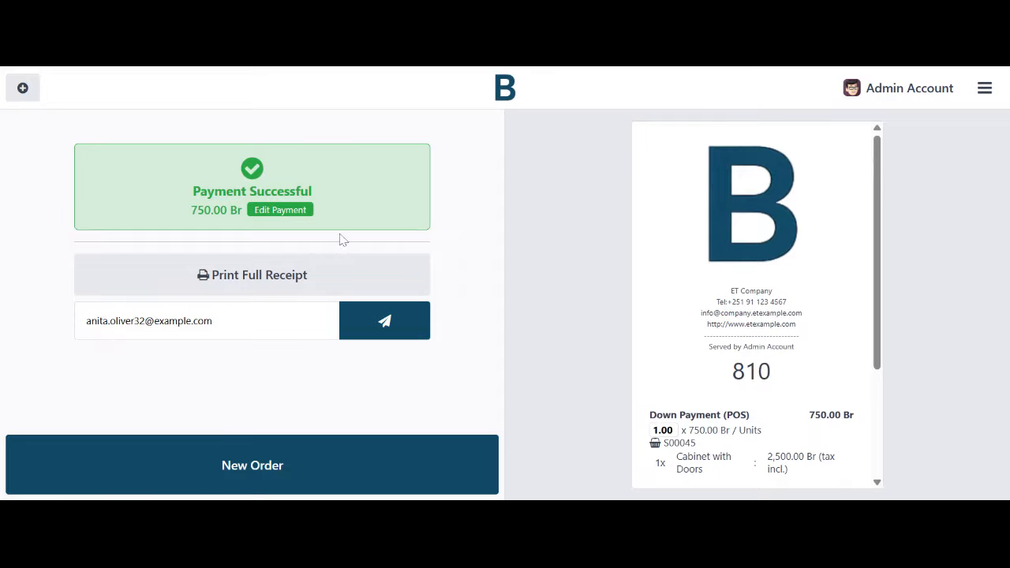
click(23, 88)
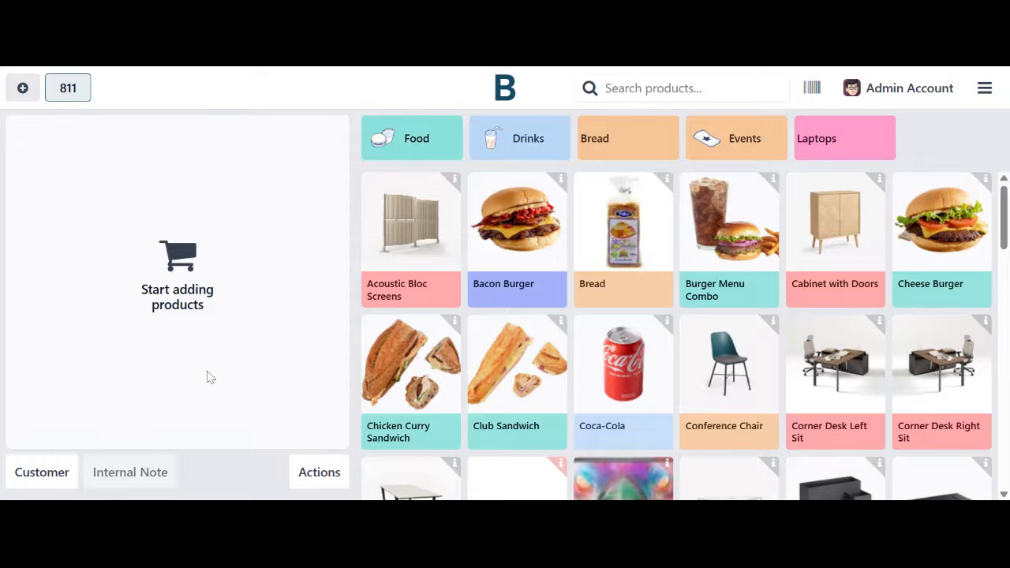
Step: Settle S00045 on the new order: 2,500.00 Cabinet minus 750.00 down payment, 1,750.00 Br due
click(317, 471)
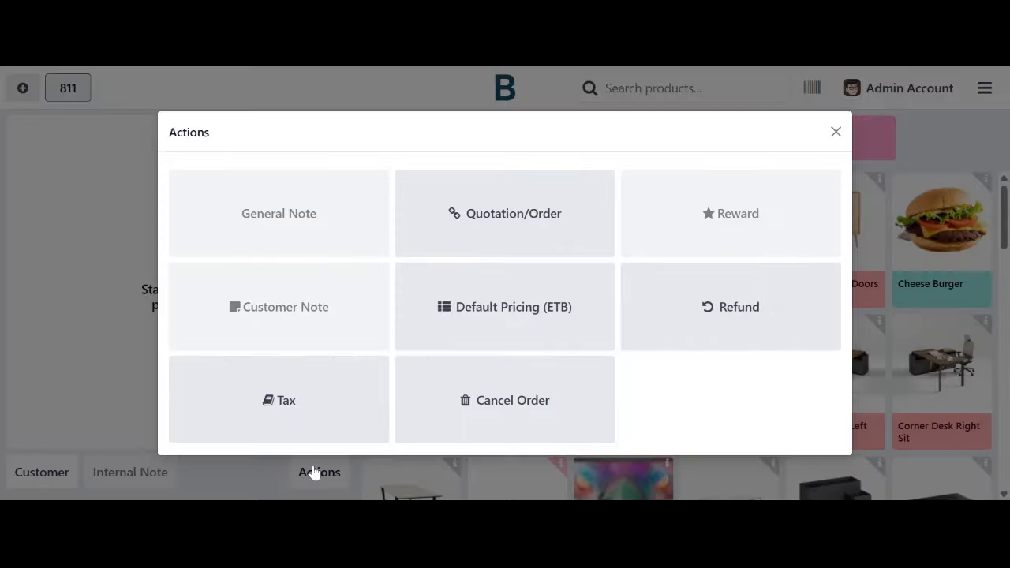
click(471, 210)
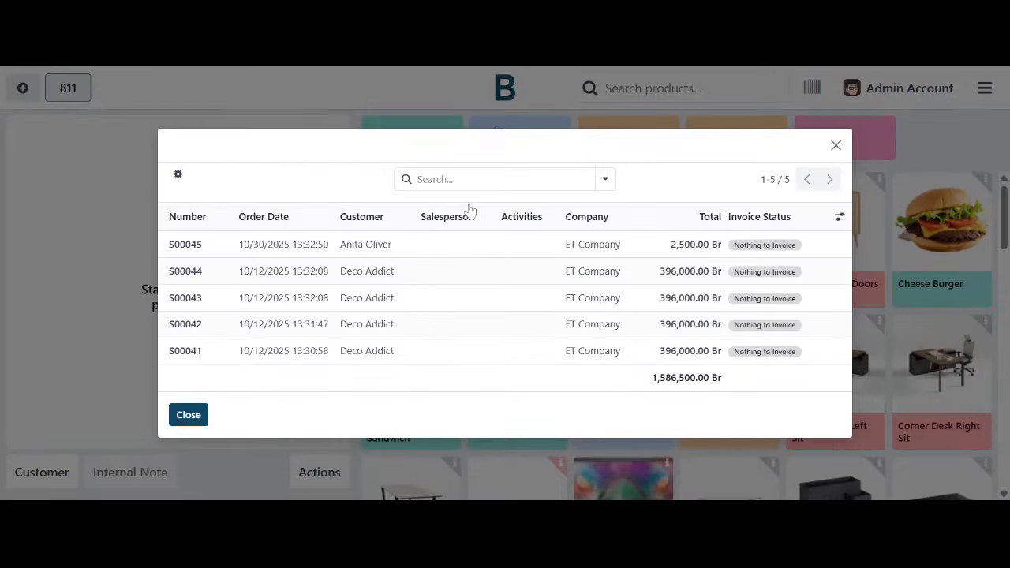
click(502, 250)
click(423, 248)
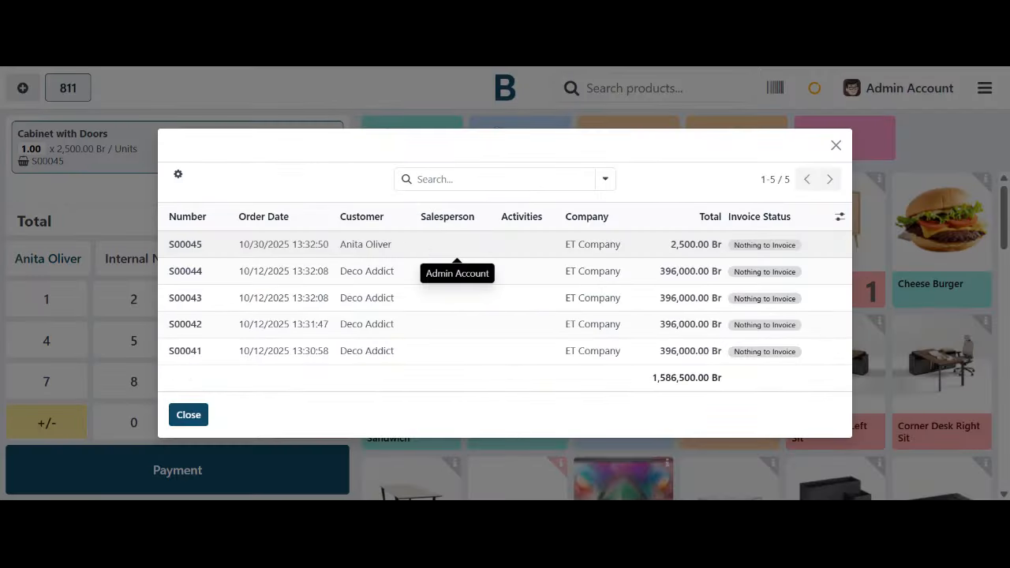
click(248, 243)
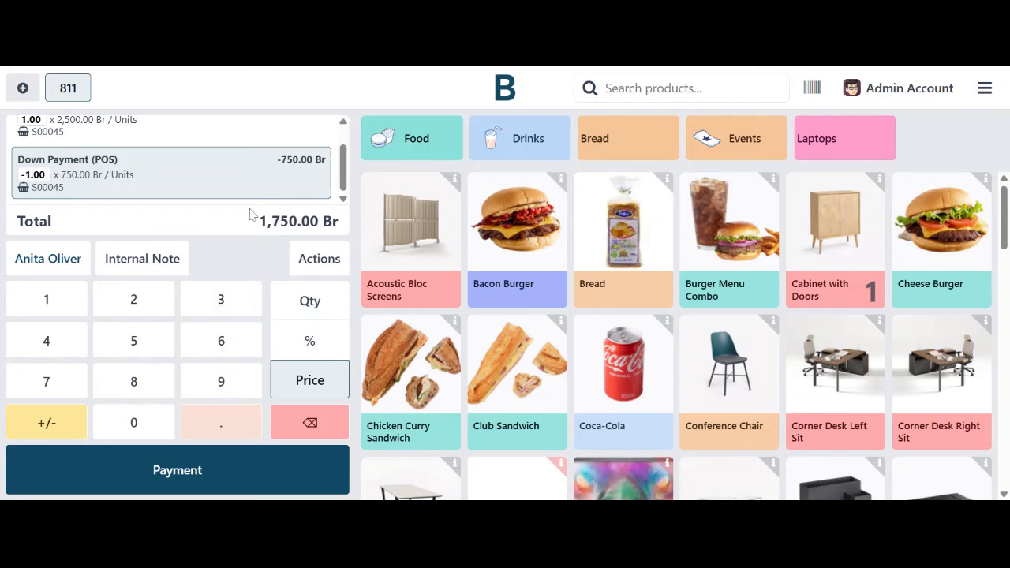
scroll(278, 196, up, 1)
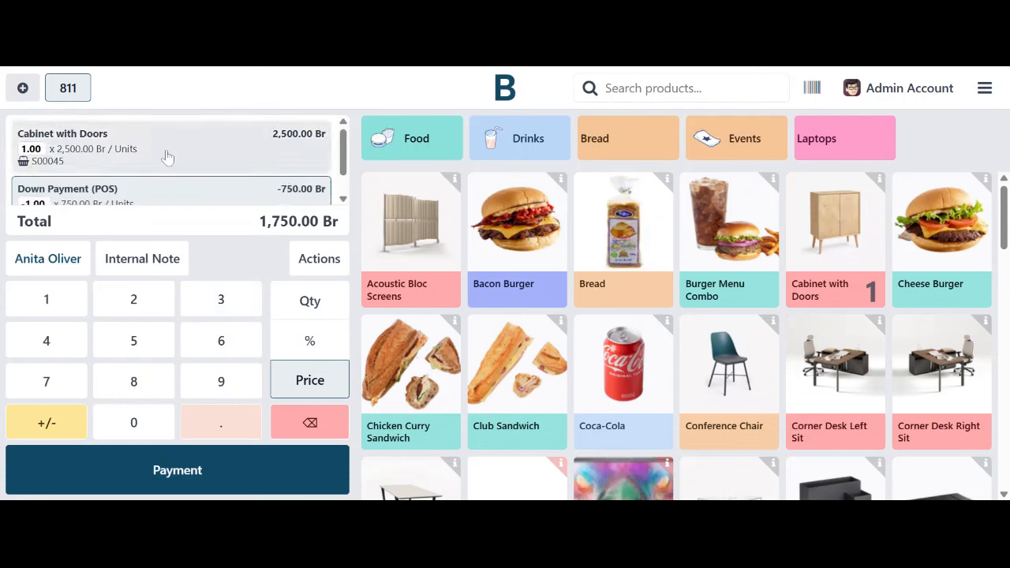
scroll(91, 192, down, 1)
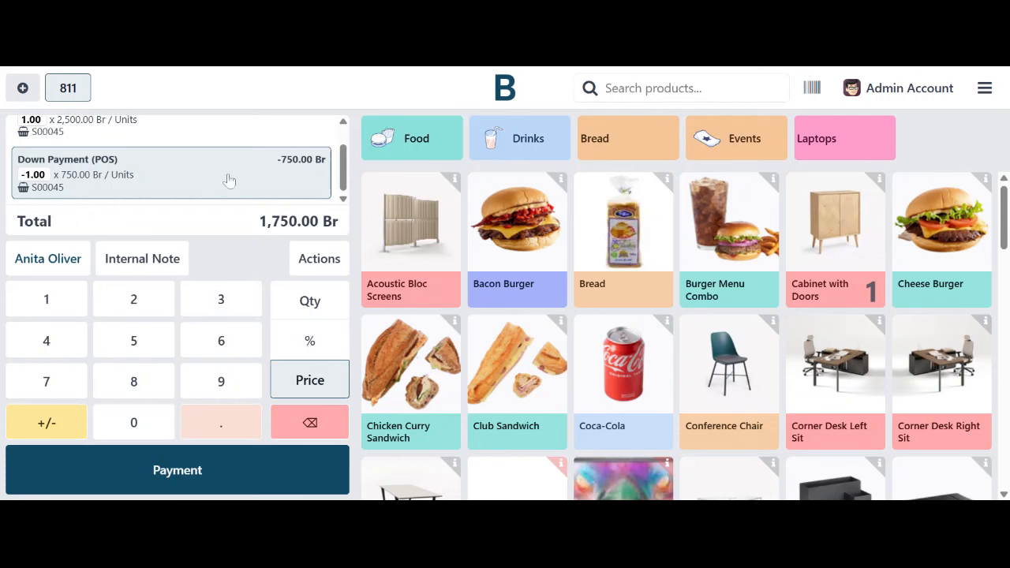
scroll(101, 172, up, 1)
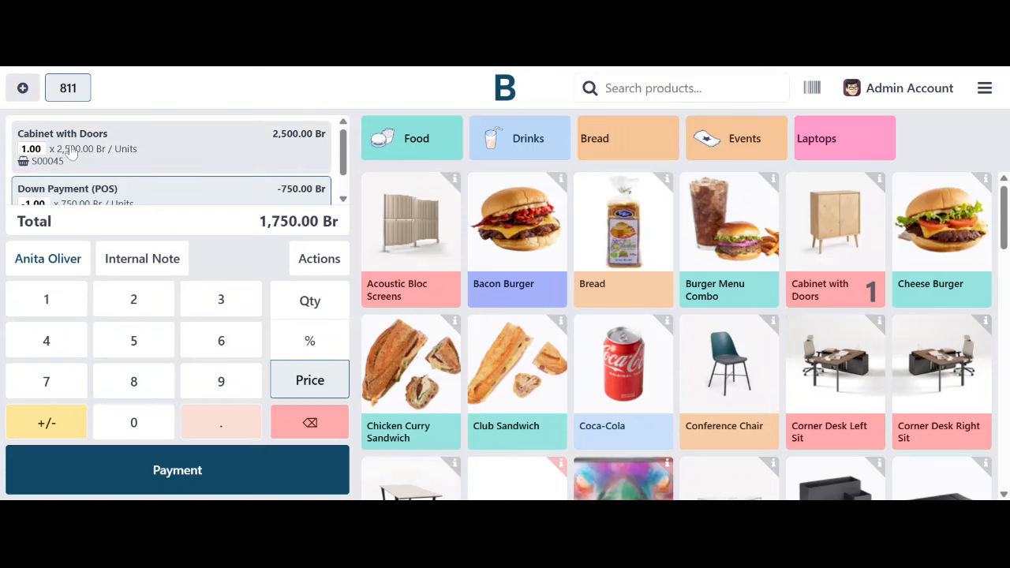
scroll(85, 157, down, 1)
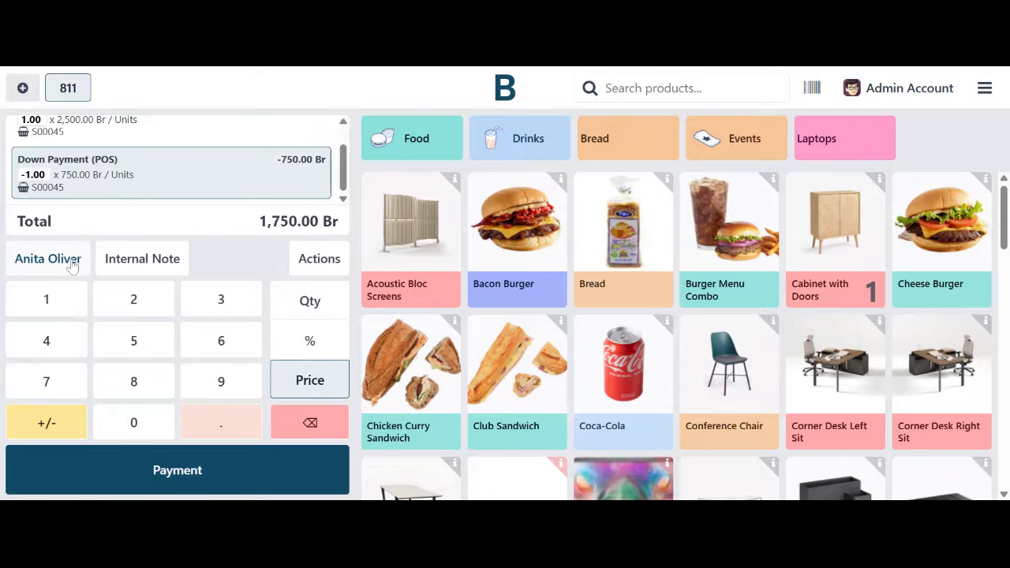
Step: Pay the 1,750.00 Br balance with Cash electronic shop and validate
click(153, 469)
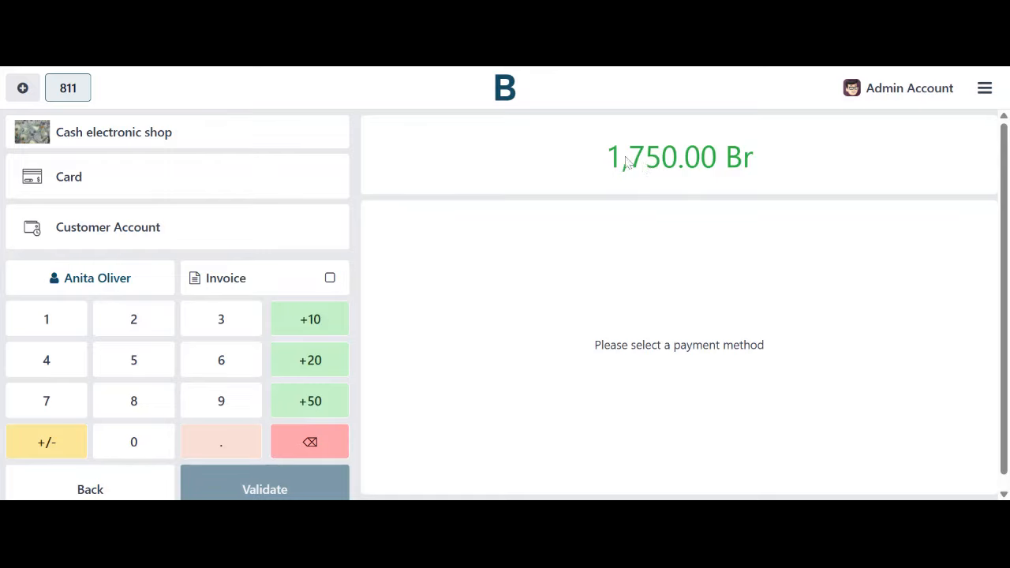
click(282, 145)
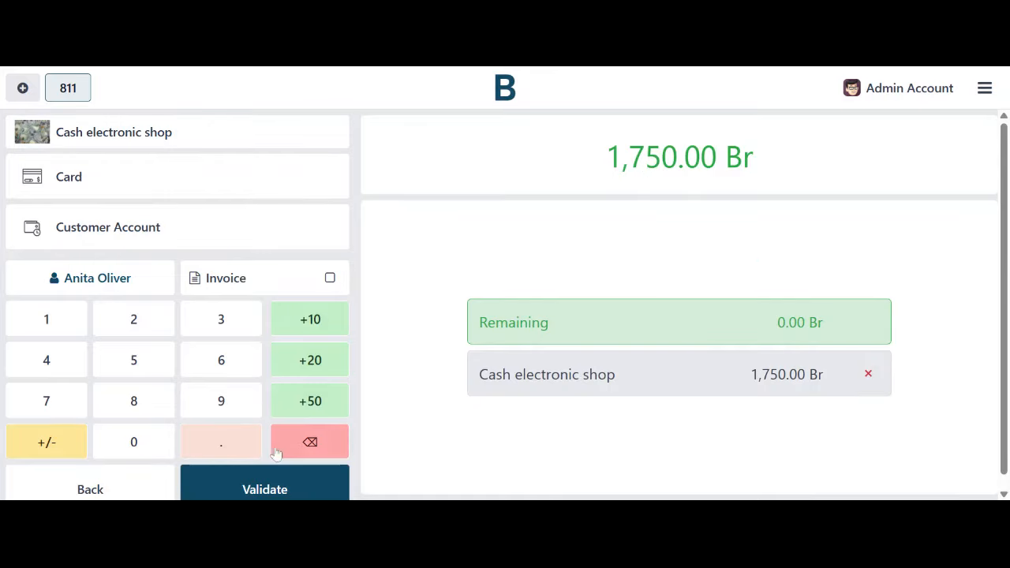
click(280, 489)
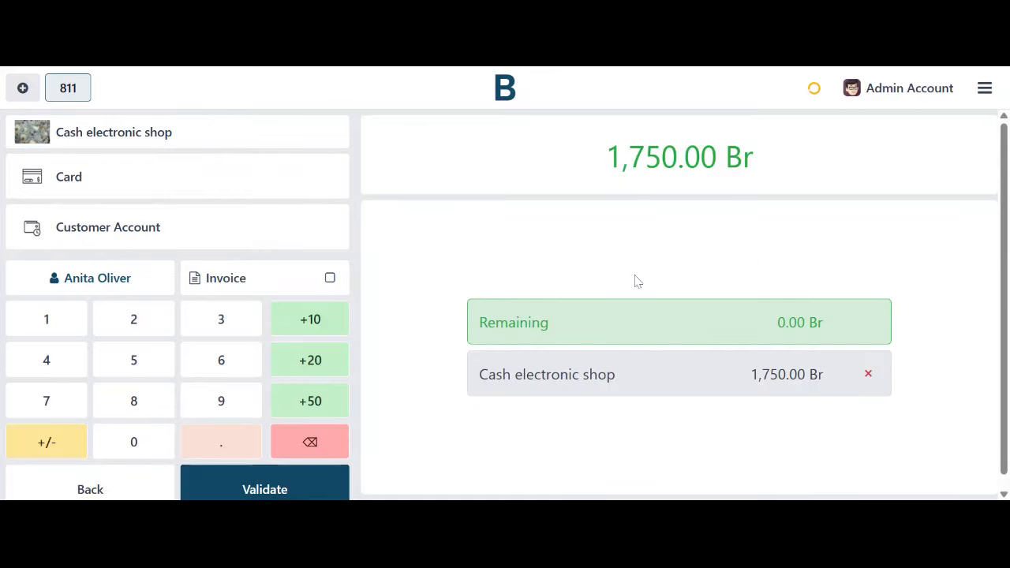